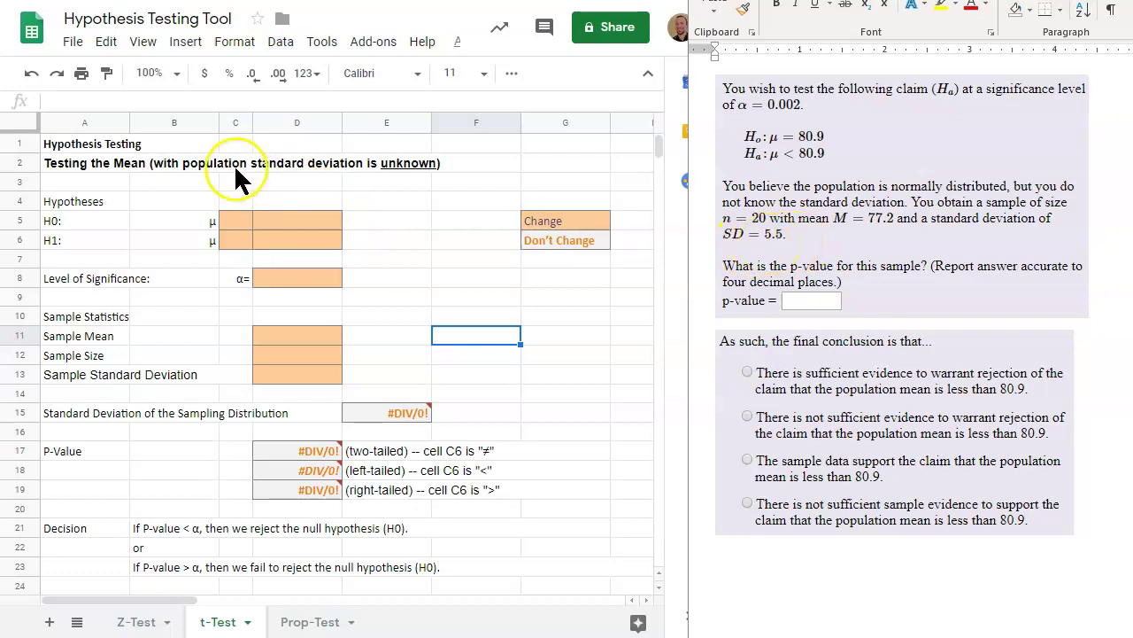
Compare the Z-Test and t-Test sheets' headings and standard deviation labels, ending on the t-Test sheet for an unknown population standard deviation
click(403, 168)
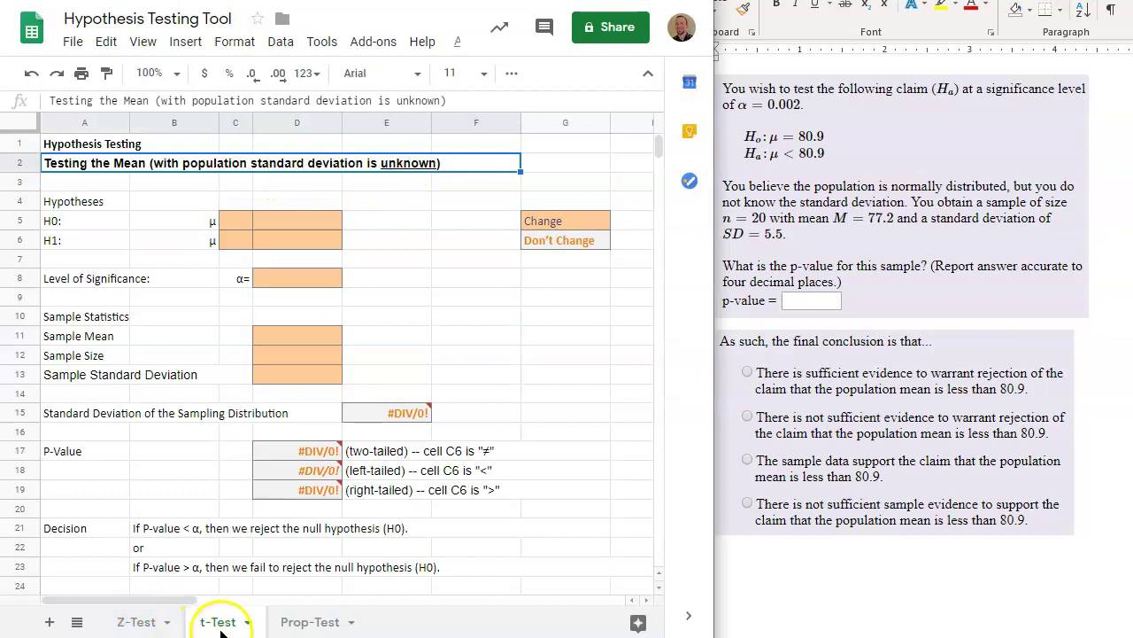
click(138, 622)
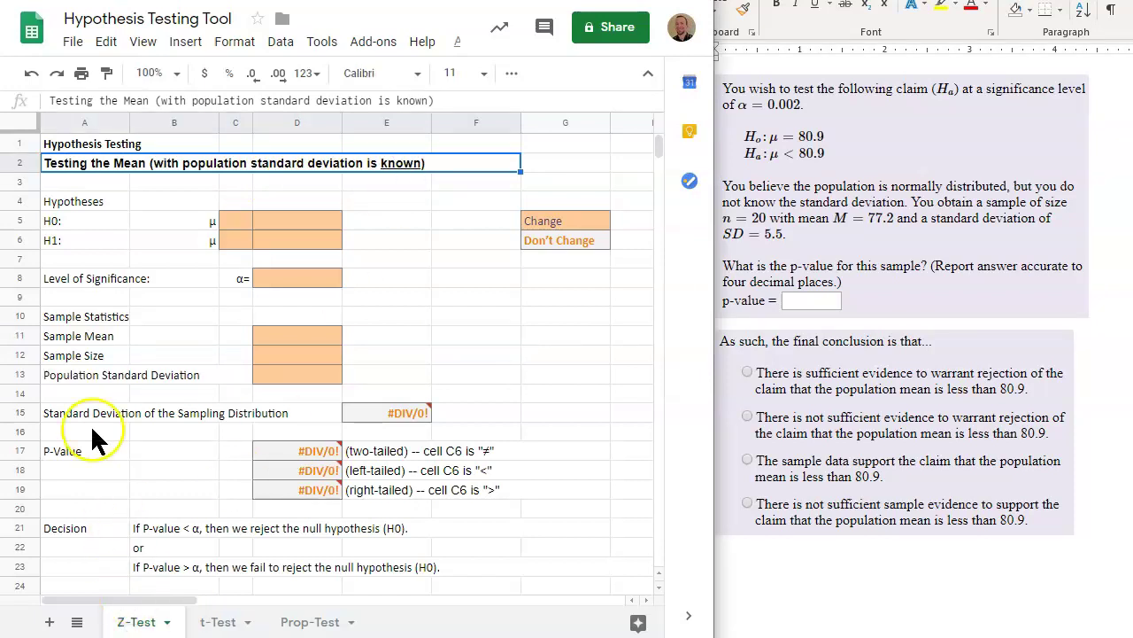
click(118, 375)
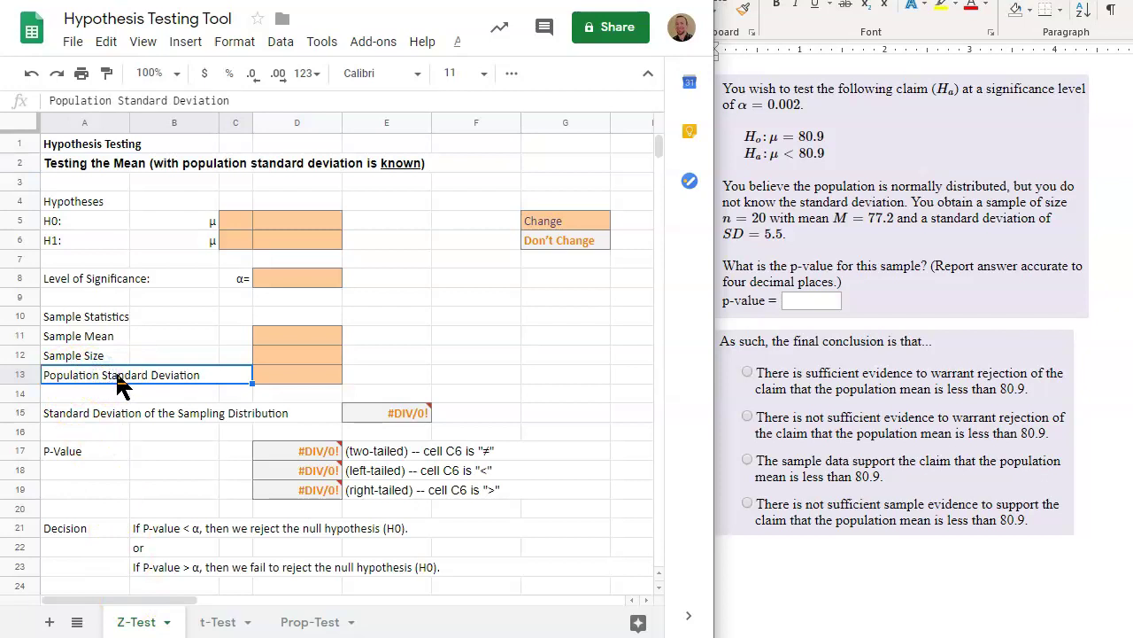
click(387, 163)
click(143, 622)
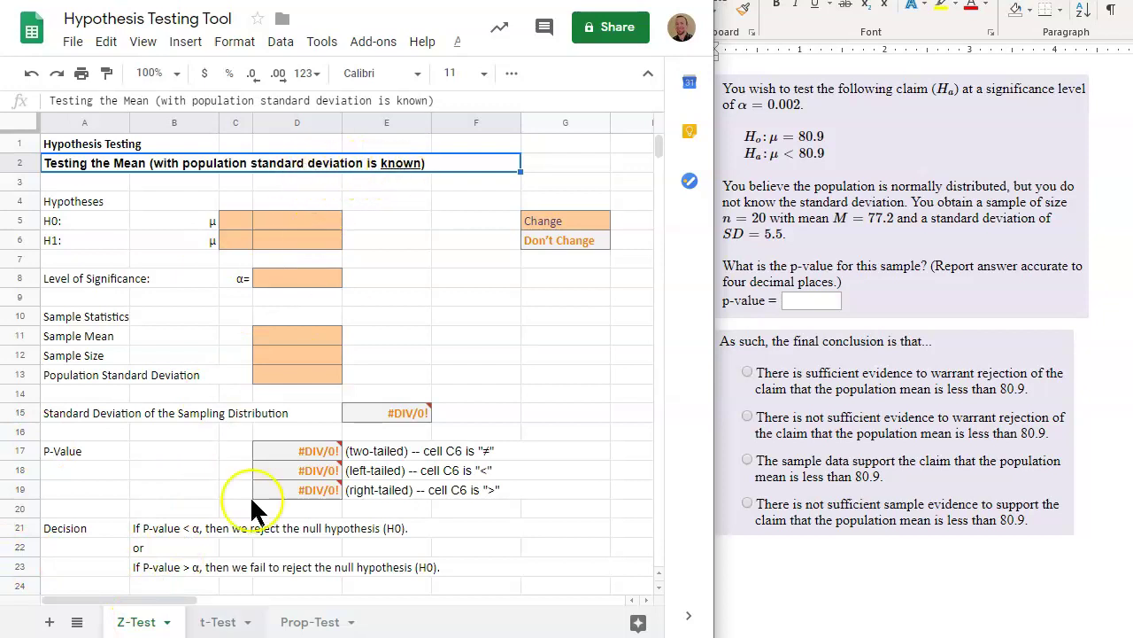
click(213, 623)
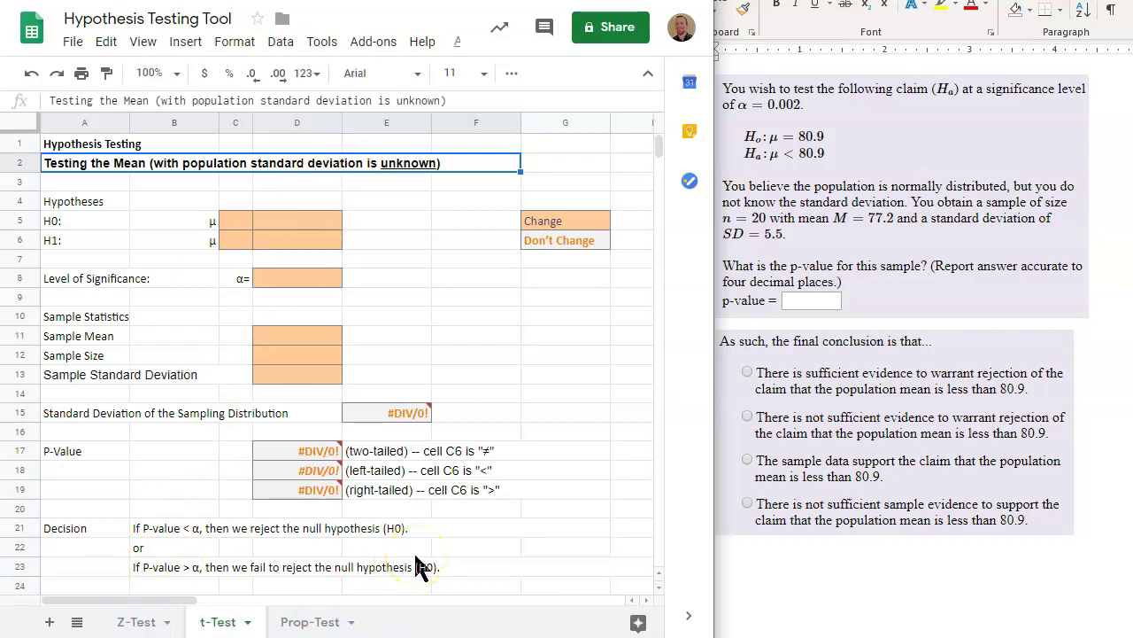
click(598, 497)
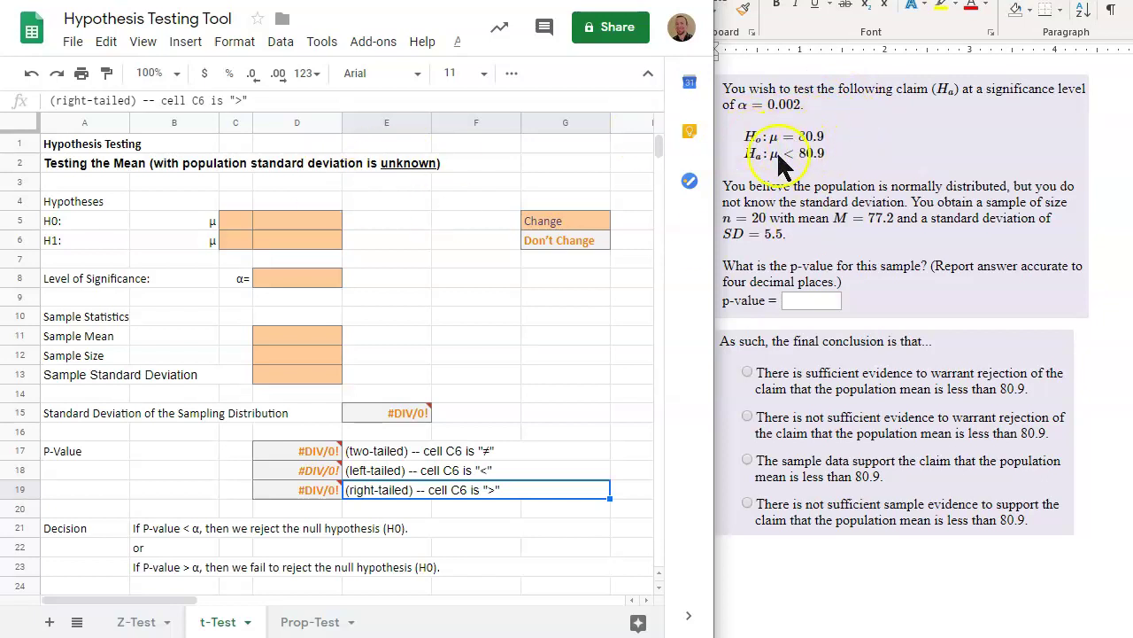
Enter the comparison signs of the hypotheses: a literal = as text for H0 in C5 and < for H1 in C6
click(233, 220)
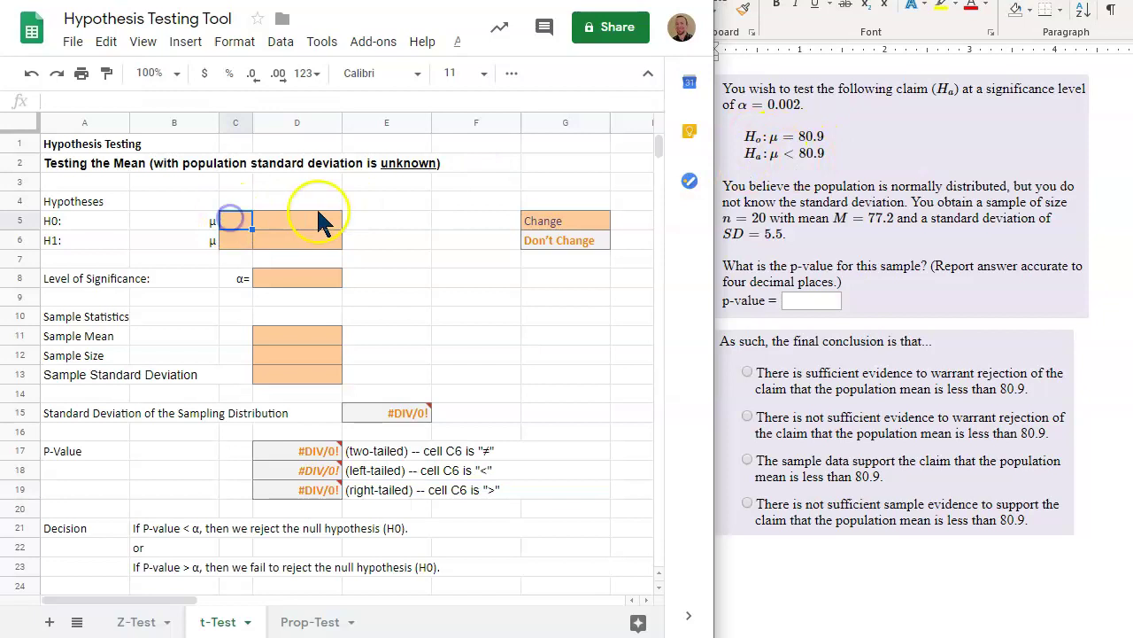
text(=)
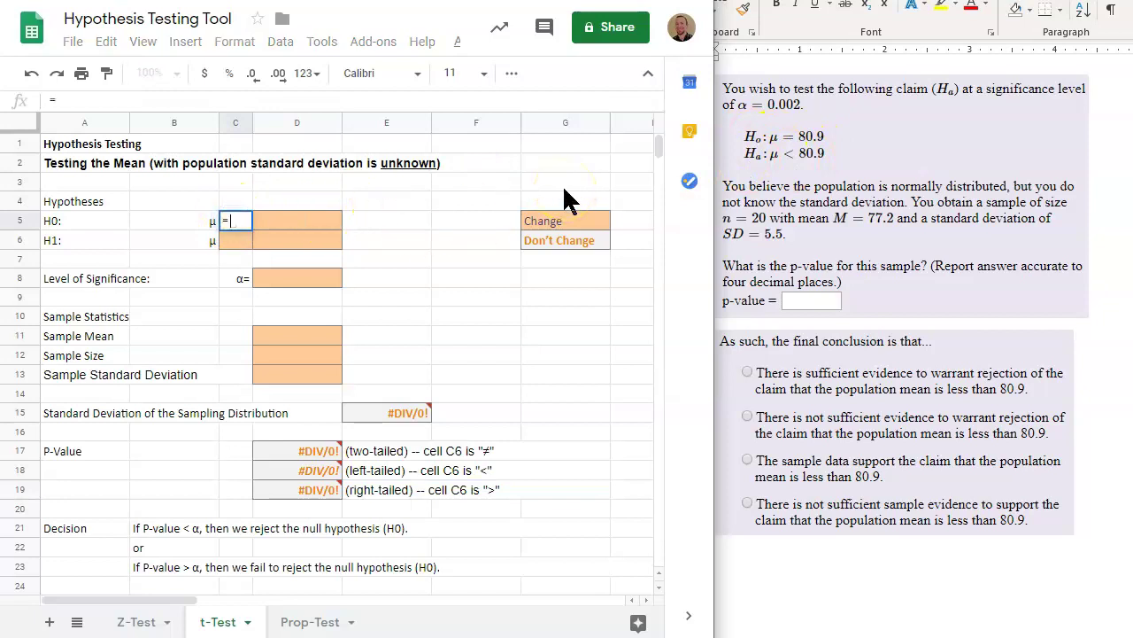
click(230, 235)
key(BackSpace)
key(BackSpace)
key(BackSpace)
text('=)
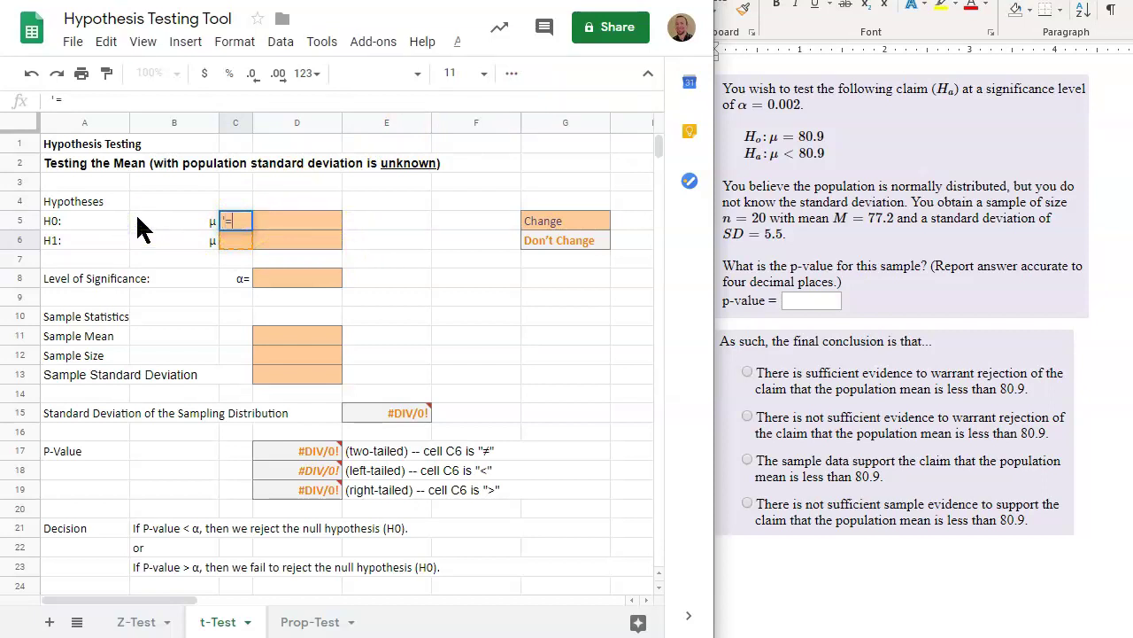
click(233, 237)
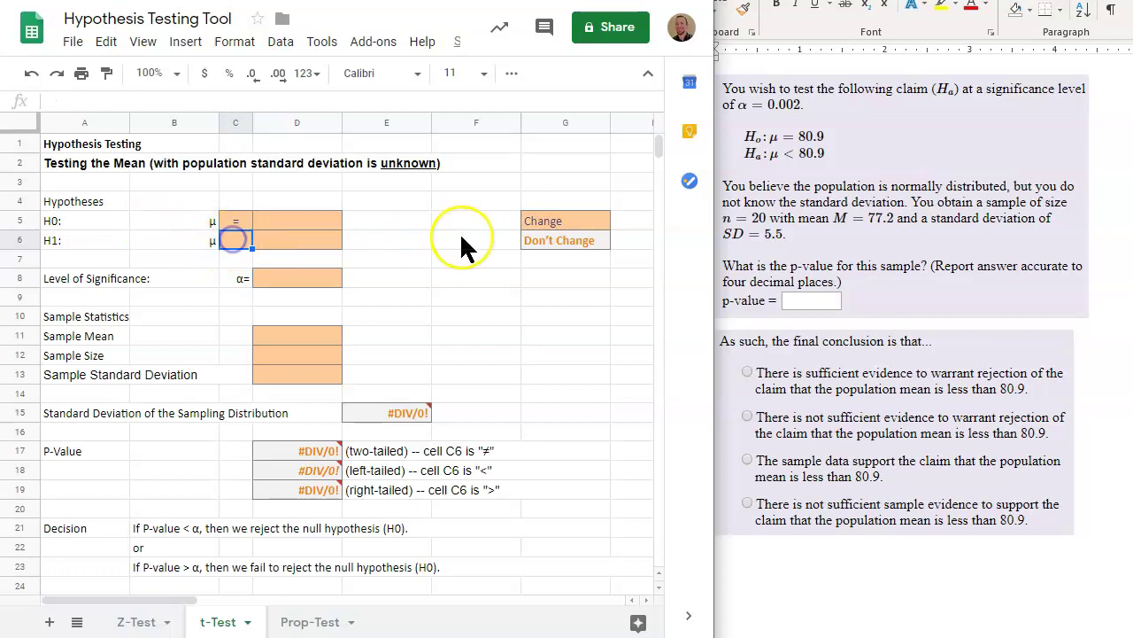
text(<)
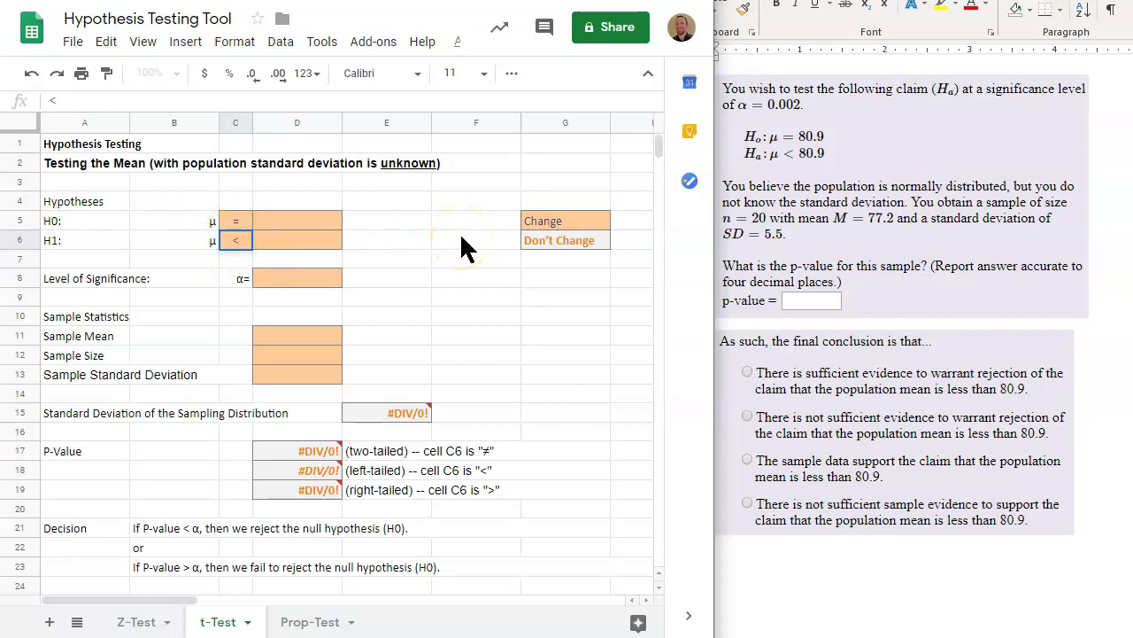
key(Return)
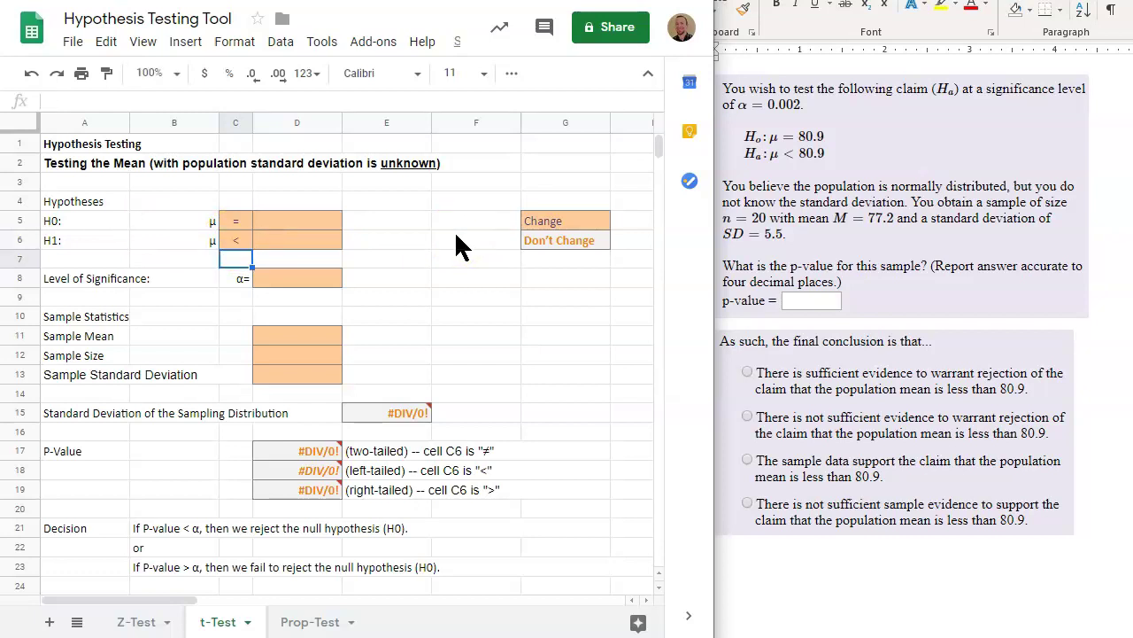
Enter 80.9 as the hypothesized mean for both H0 in D5 and H1 in D6
click(283, 221)
text(80.9)
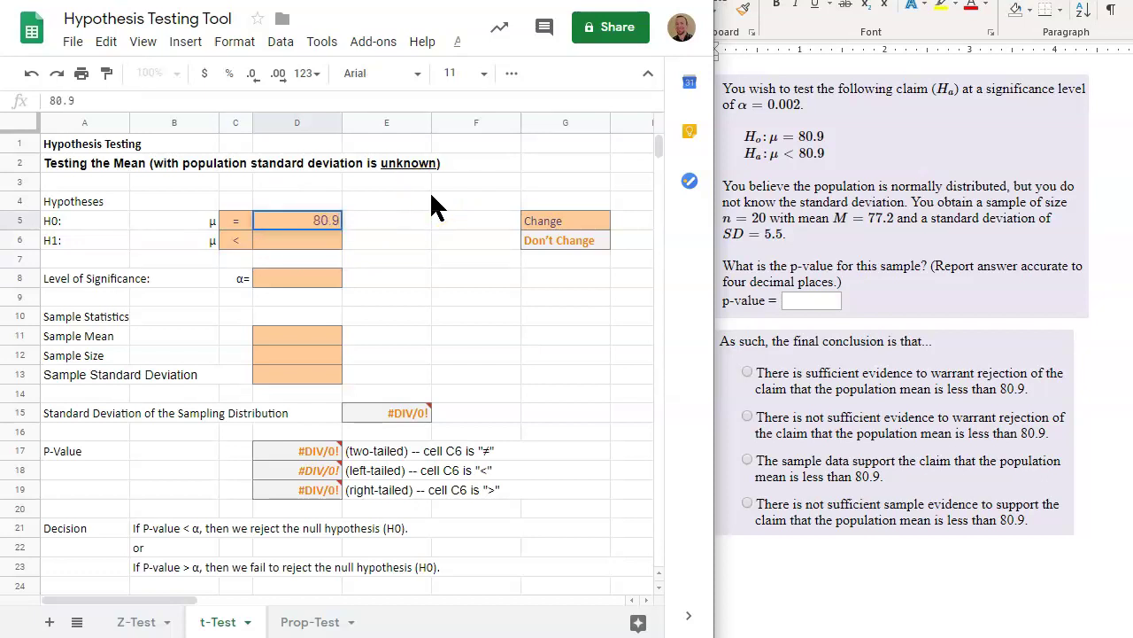
click(306, 231)
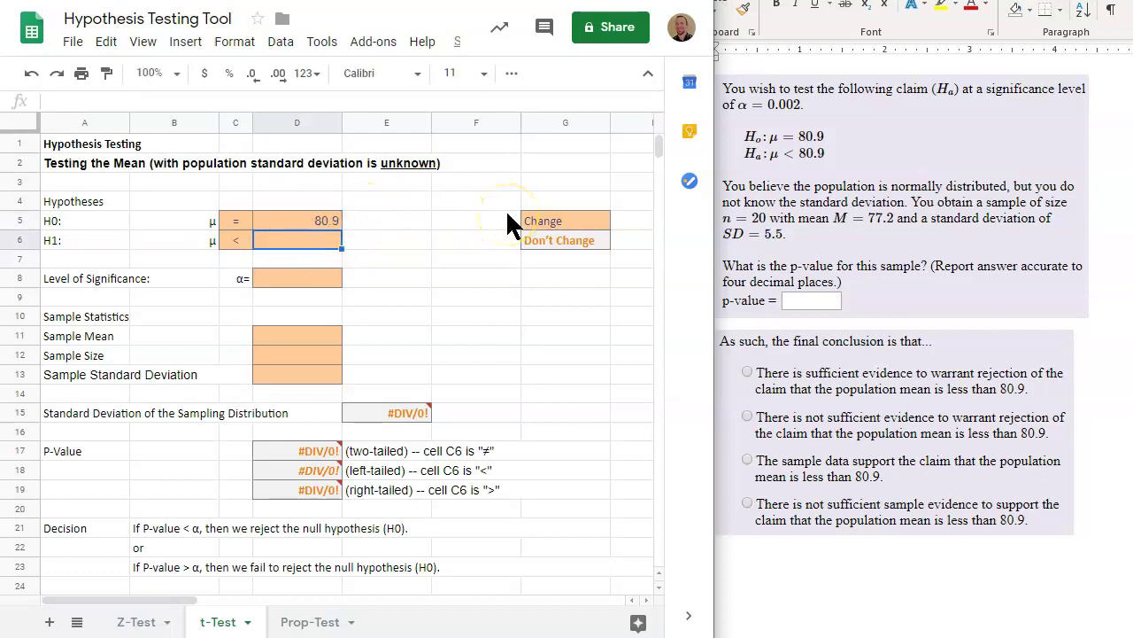
text(80)
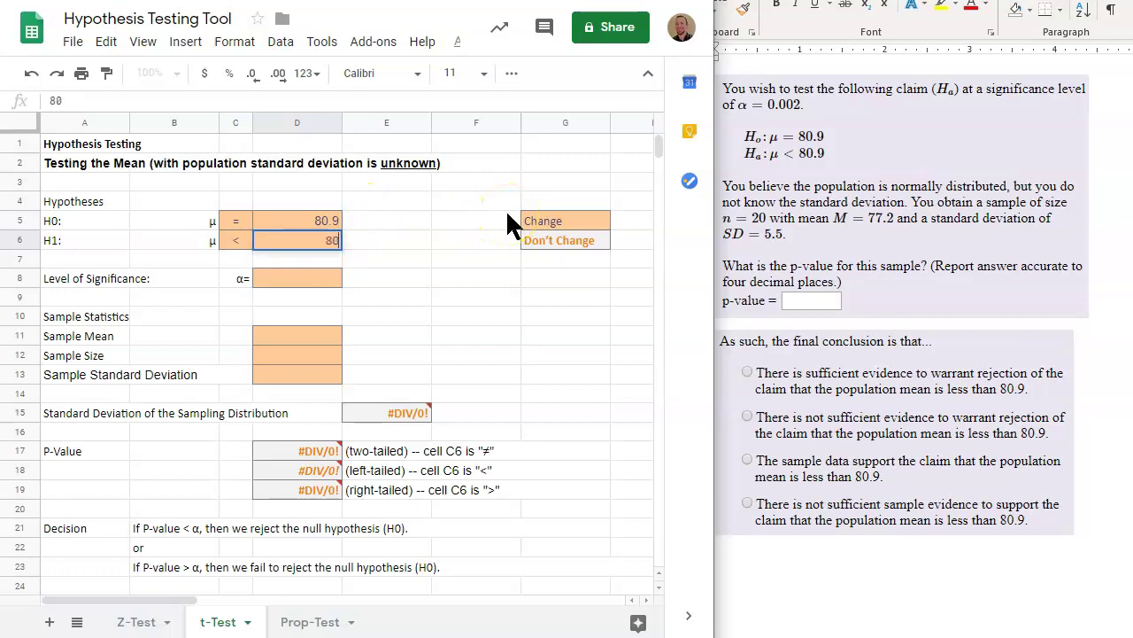
text(.9)
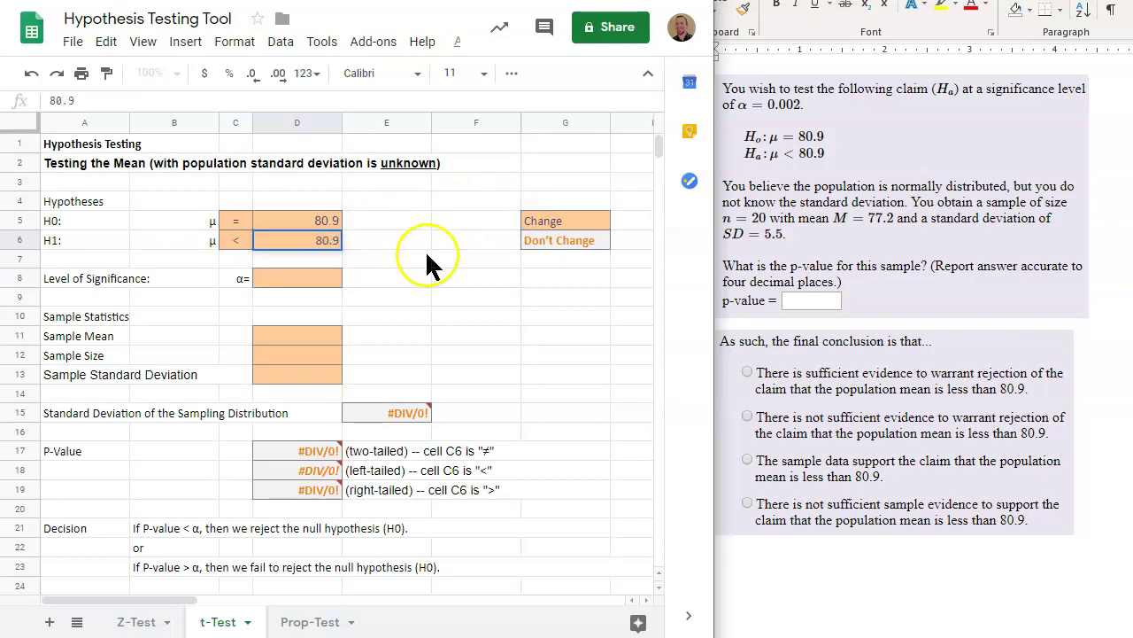
click(425, 259)
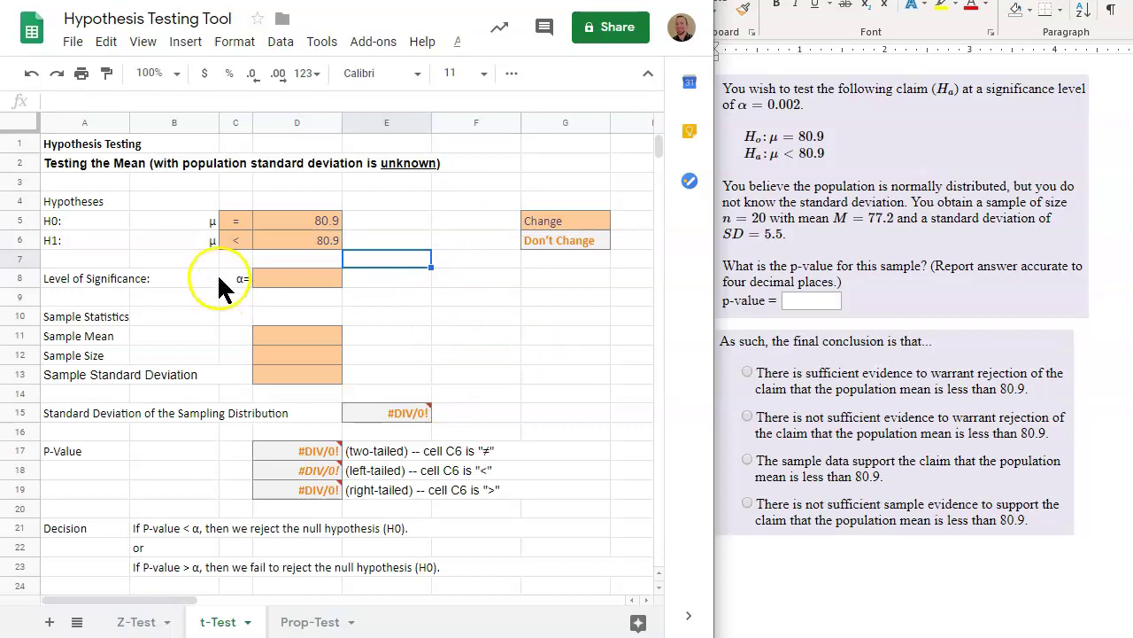
Set the level of significance α in D8 to .002
click(319, 282)
text(.0002)
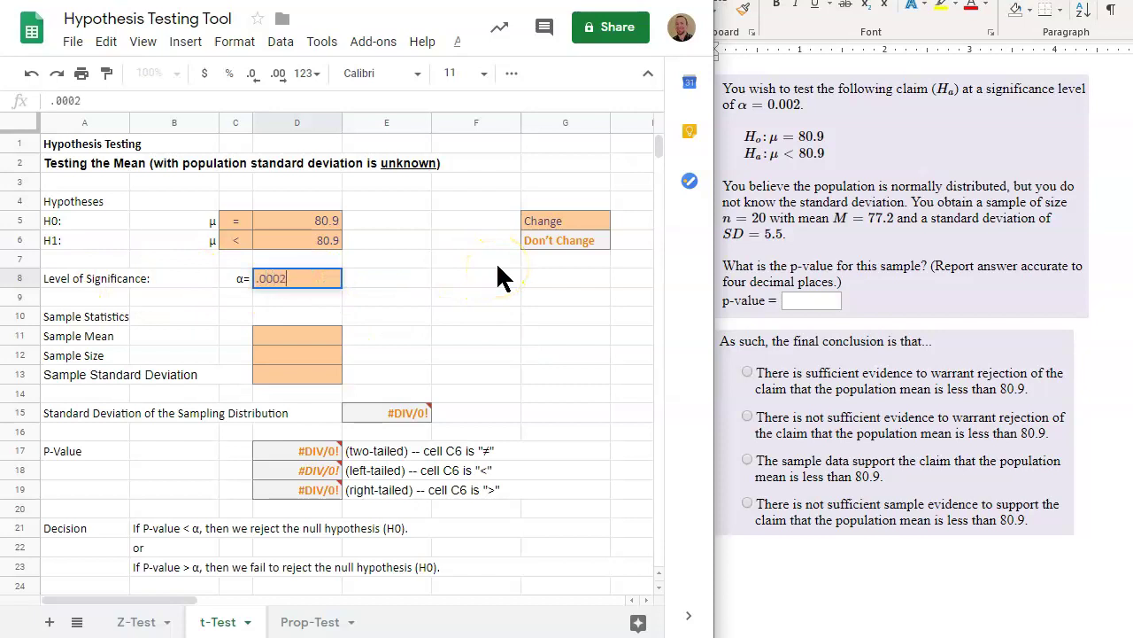
key(BackSpace)
key(BackSpace)
text(2)
click(448, 292)
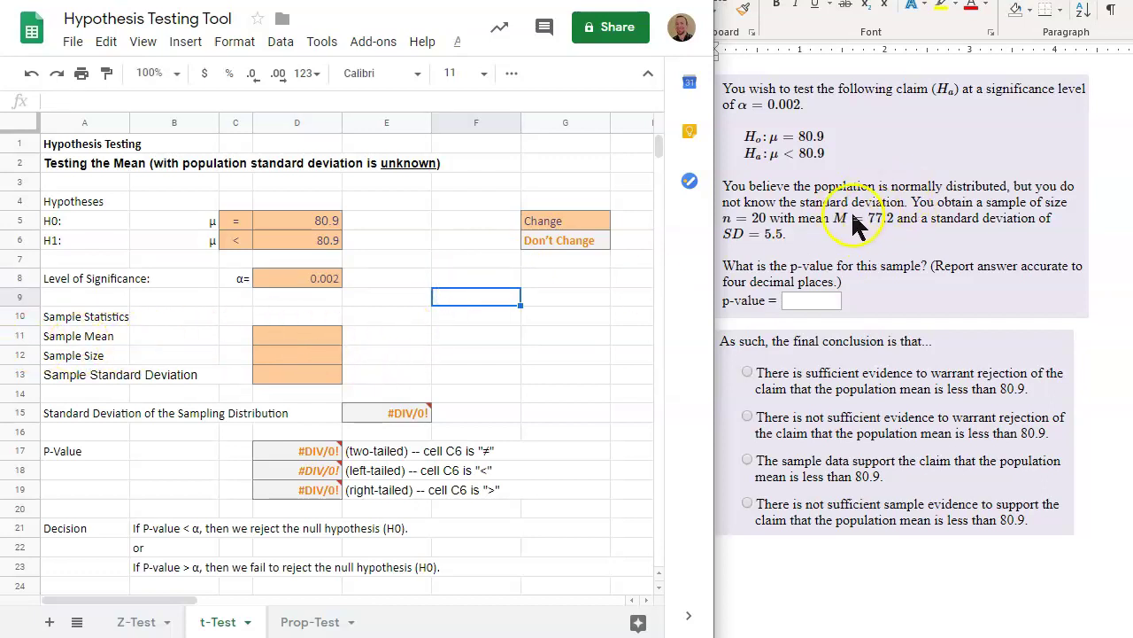
Fill in the sample statistics with mean 77.2, sample size 20 and sample standard deviation 5.5
click(298, 336)
text(77.2)
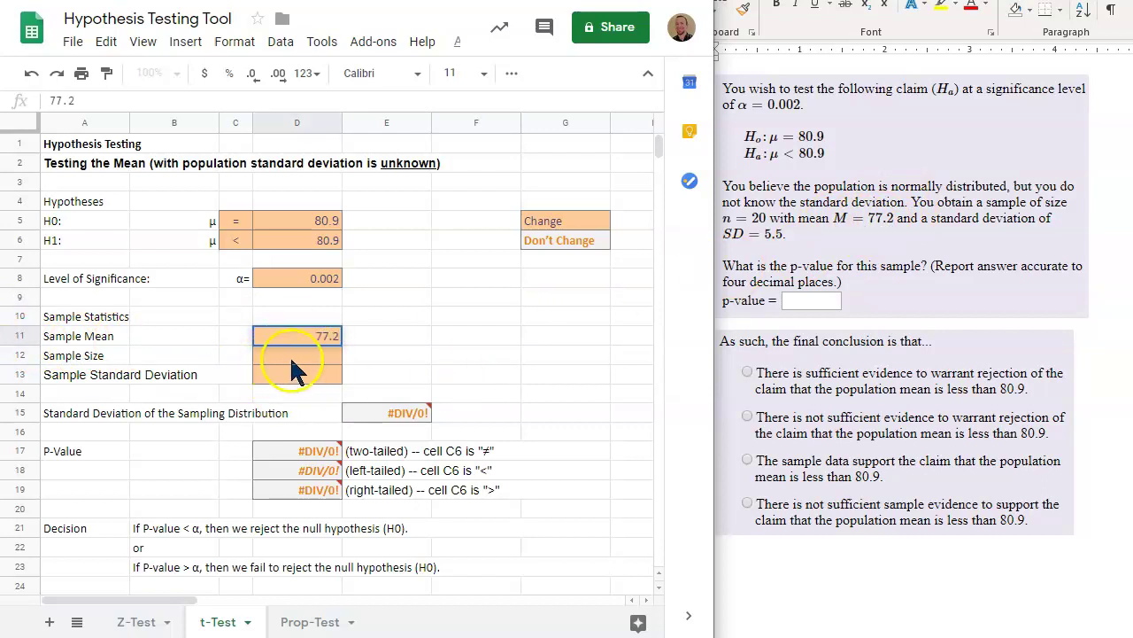
key(Return)
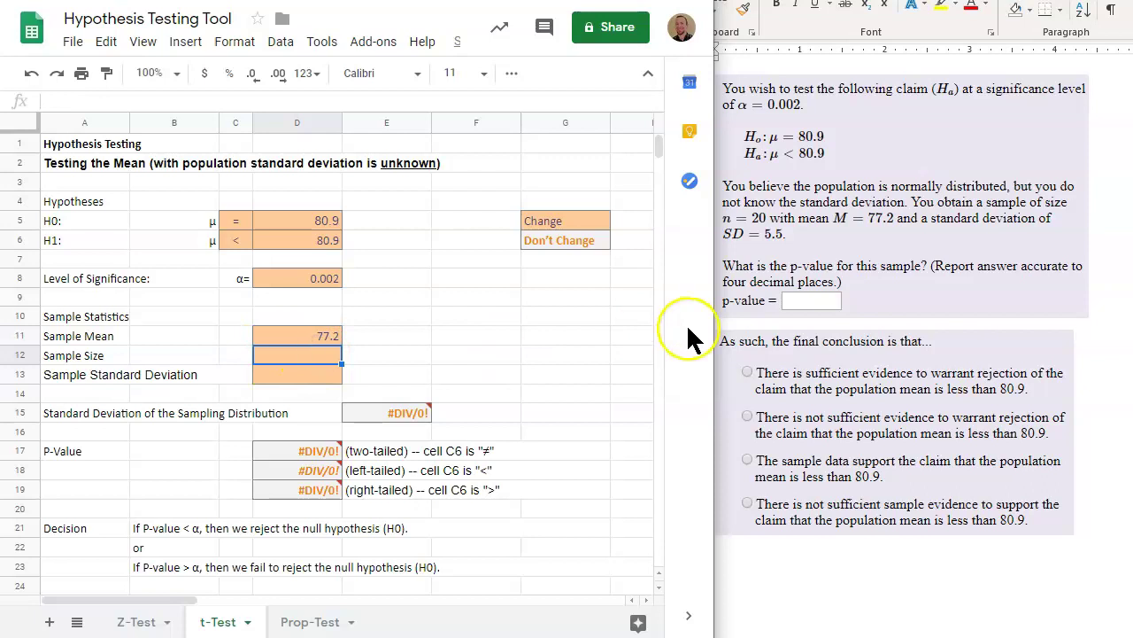
text(20)
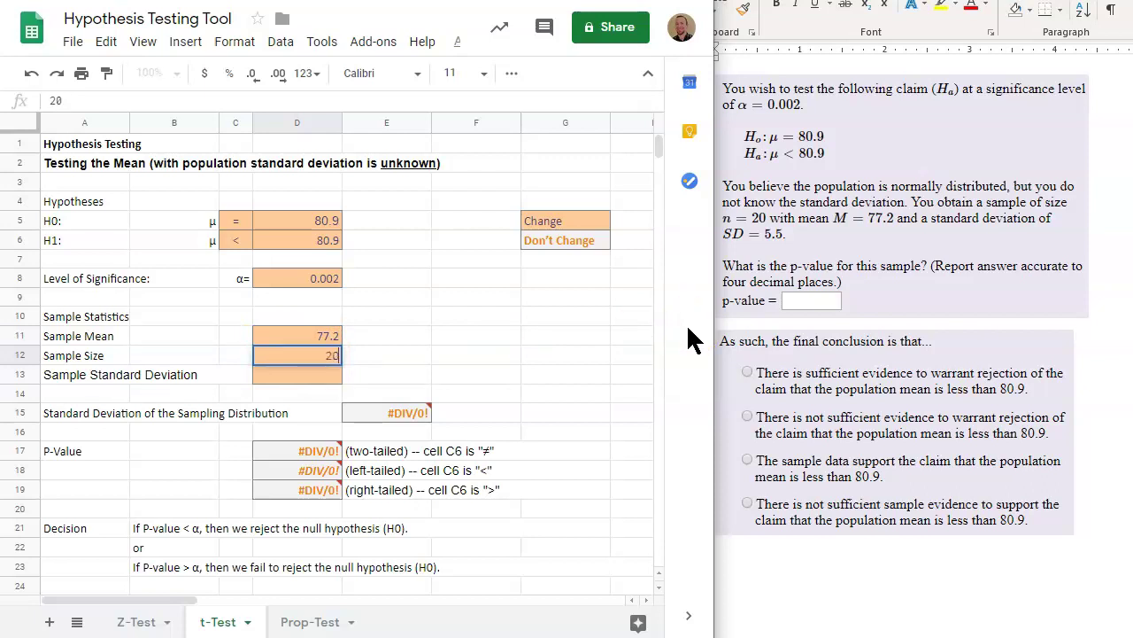
click(488, 355)
click(334, 373)
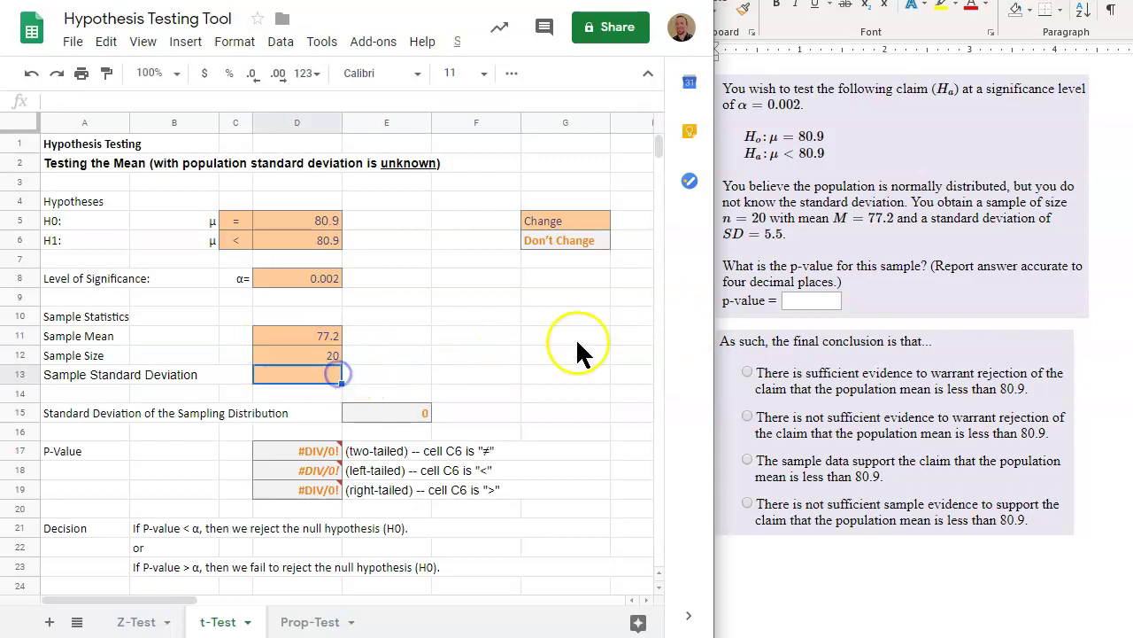
text(5.5)
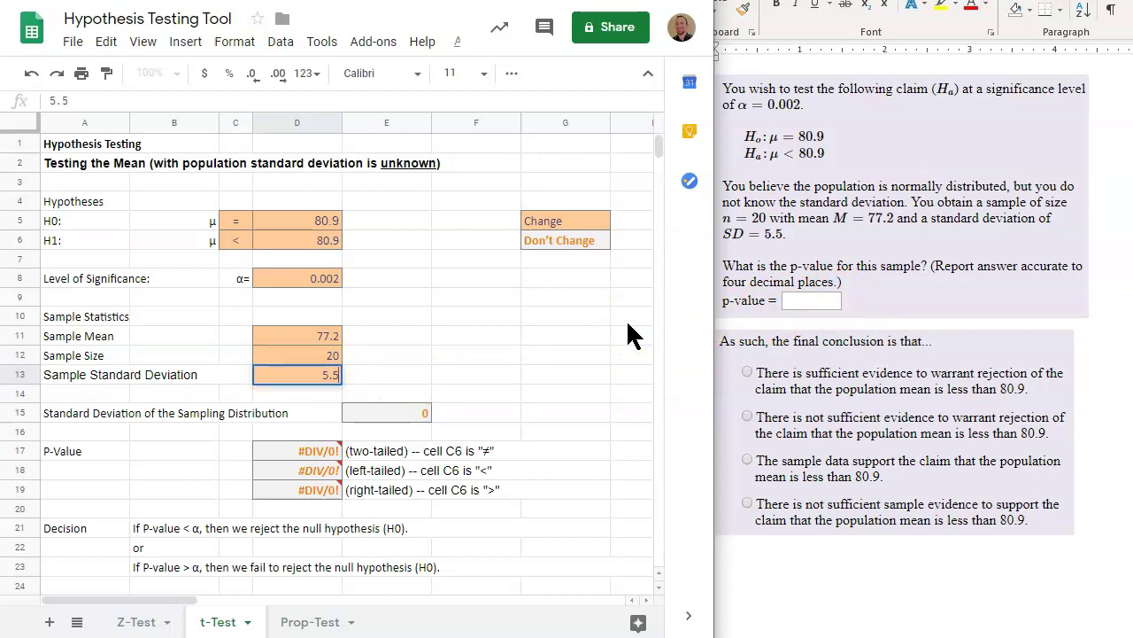
click(531, 319)
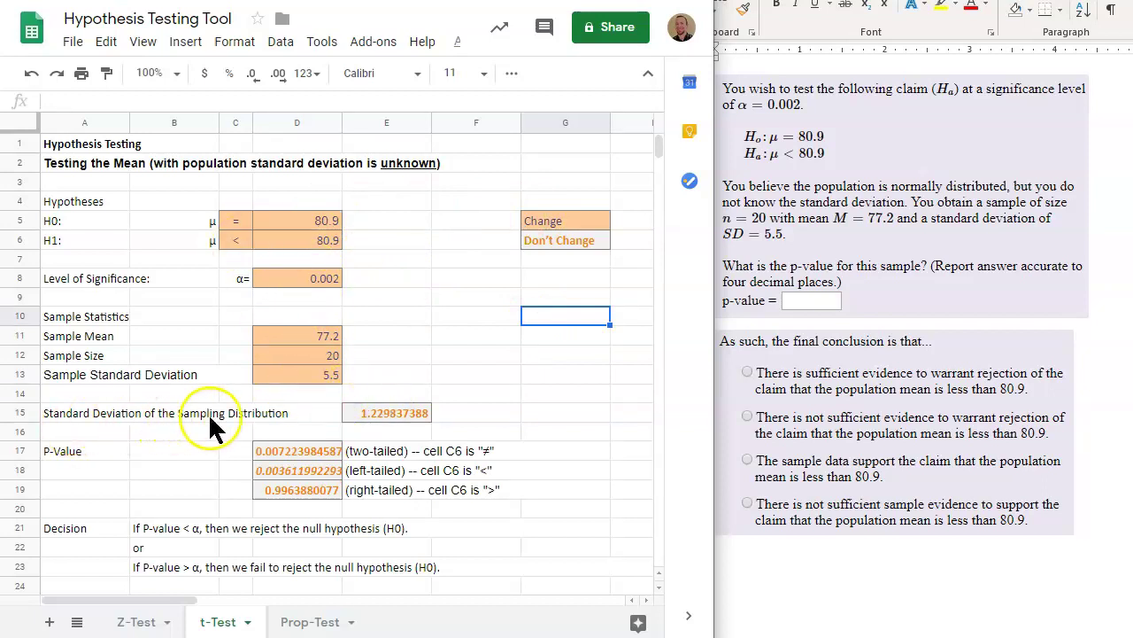
Examine the standard deviation of the sampling distribution and compare the left-tailed p-value with α using both decision rules
click(241, 412)
click(387, 414)
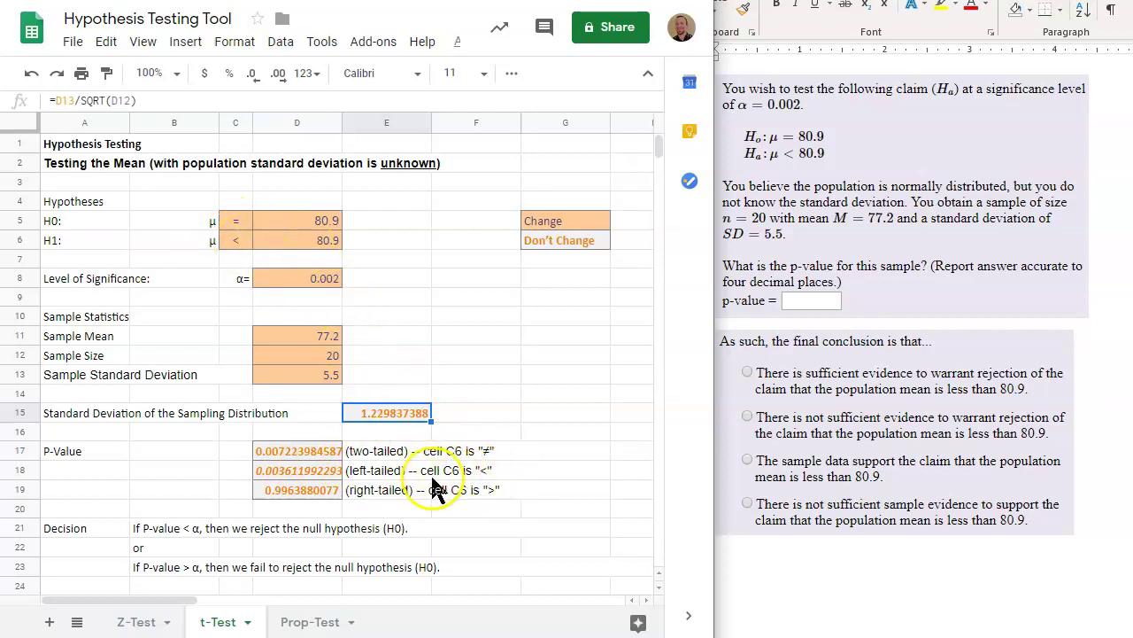
click(19, 470)
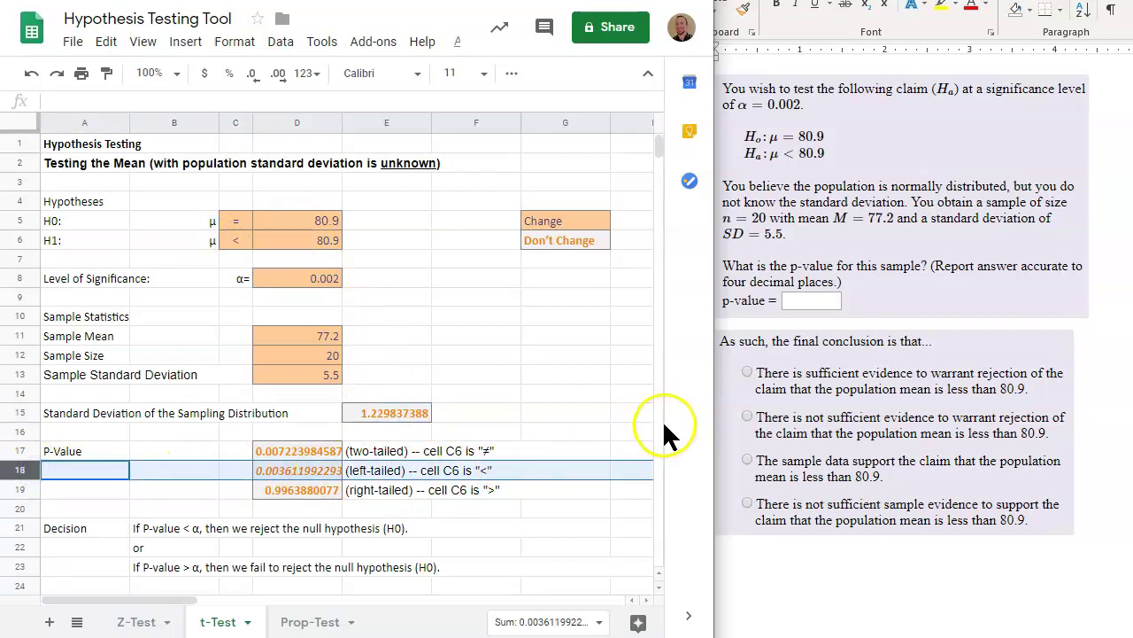
click(627, 487)
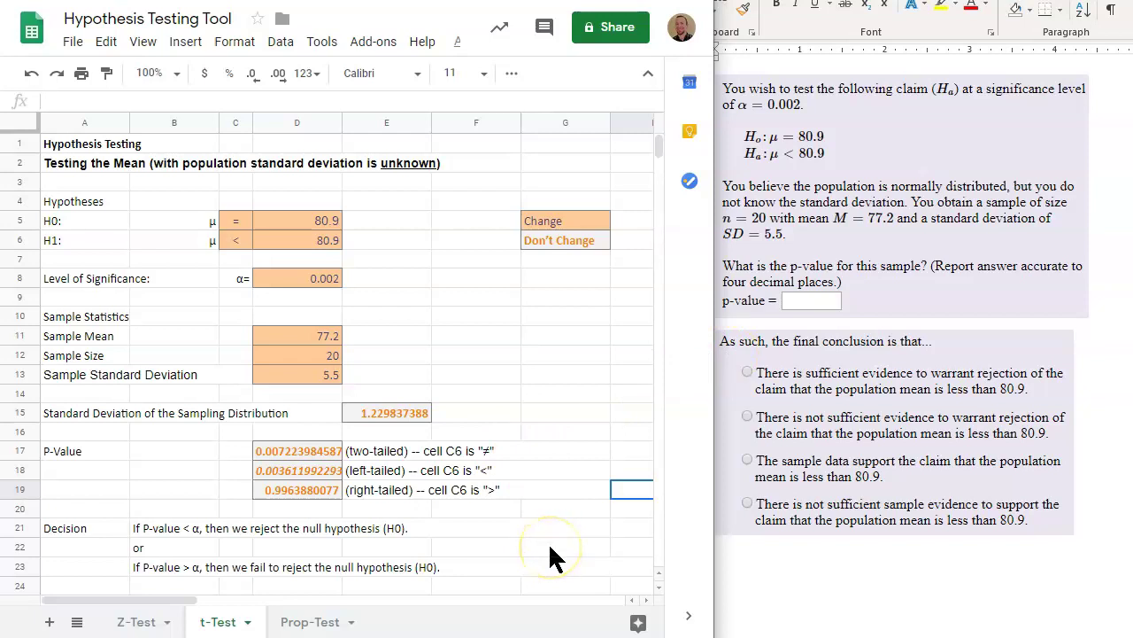
click(254, 530)
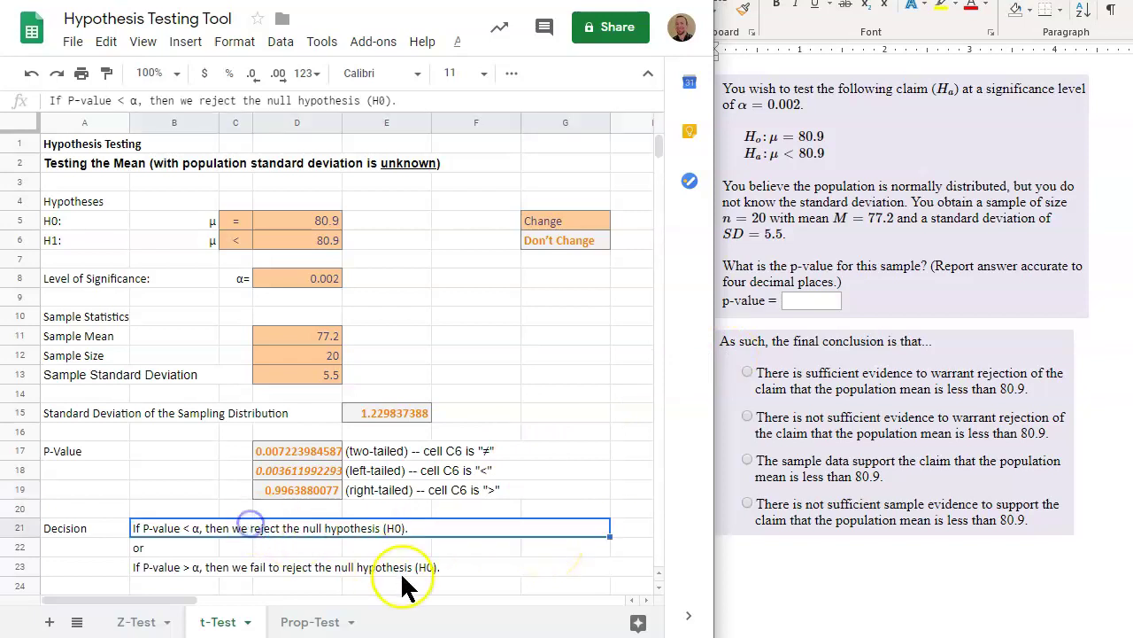
click(287, 569)
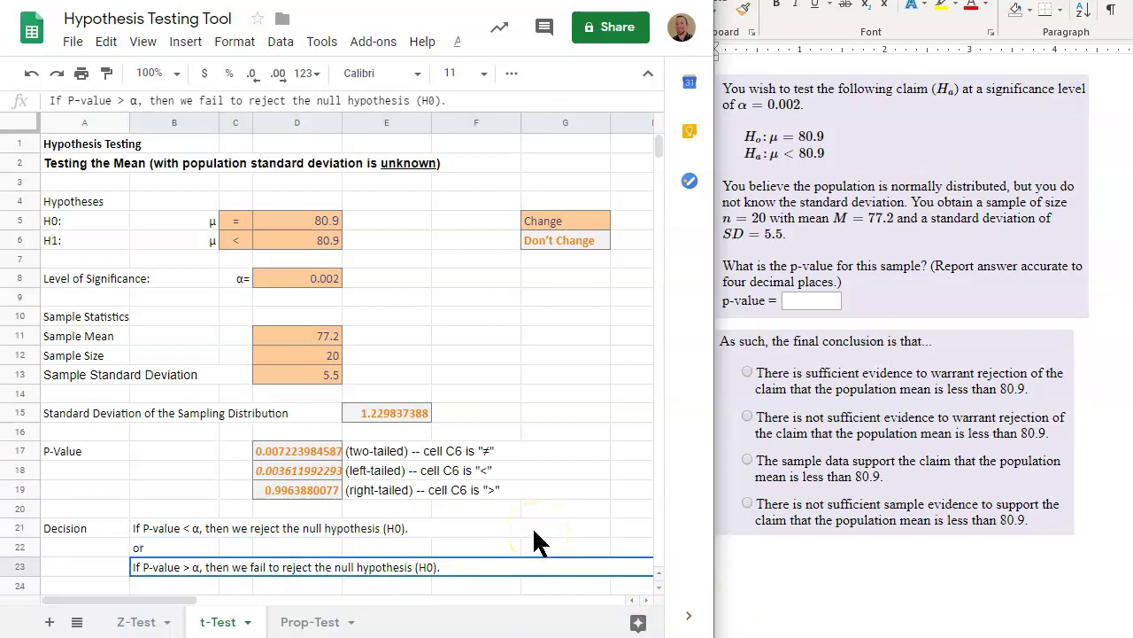
click(304, 281)
click(293, 471)
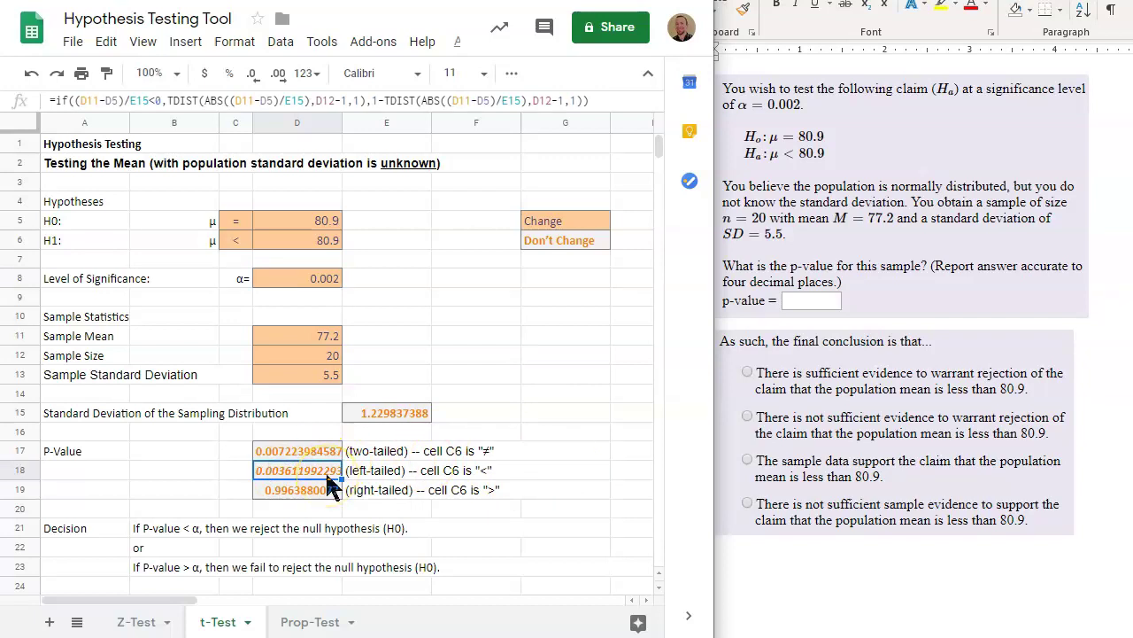
Make "fail to reject the null hypothesis (H0)." in the row 23 decision rule bold, italic and underlined
click(140, 569)
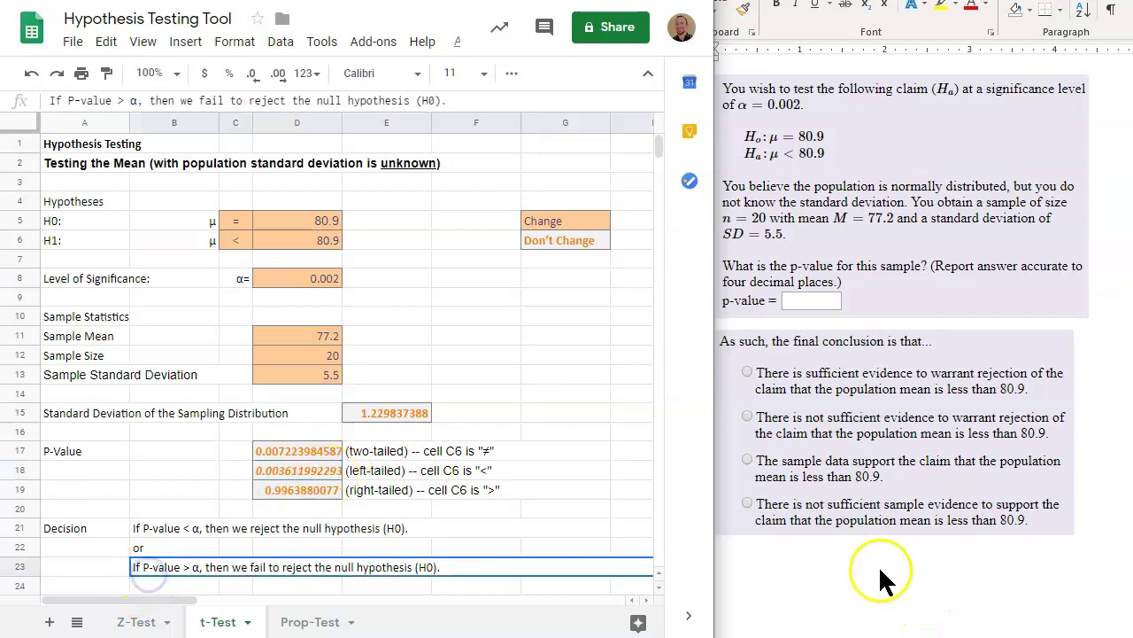
double_click(254, 568)
drag(255, 567, 520, 586)
key(ctrl+b)
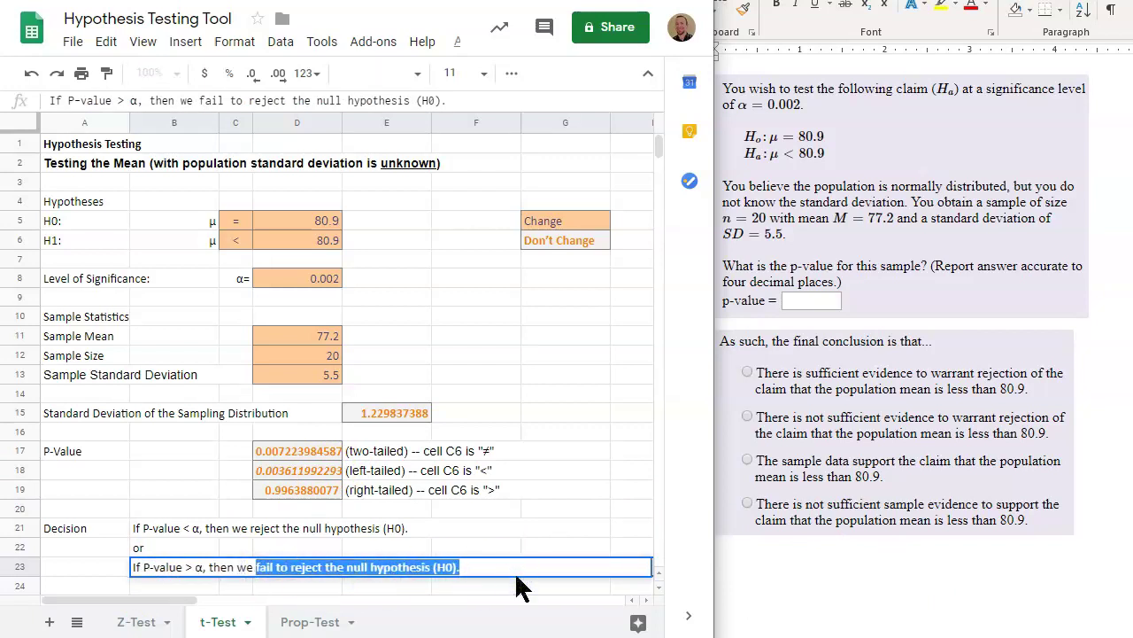
key(ctrl+i)
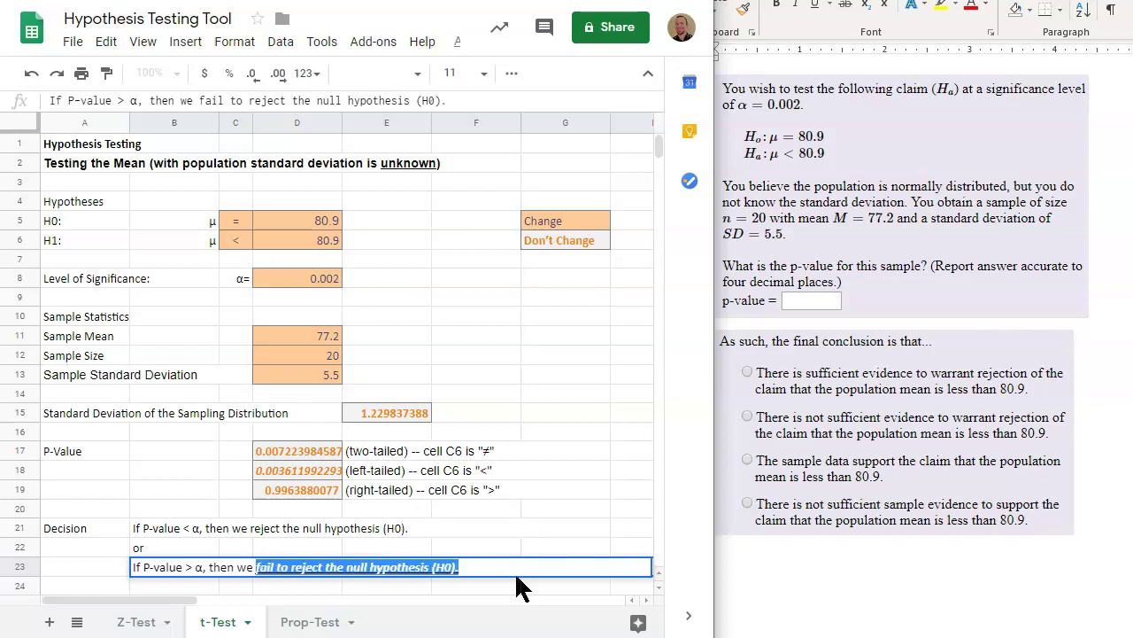
click(561, 505)
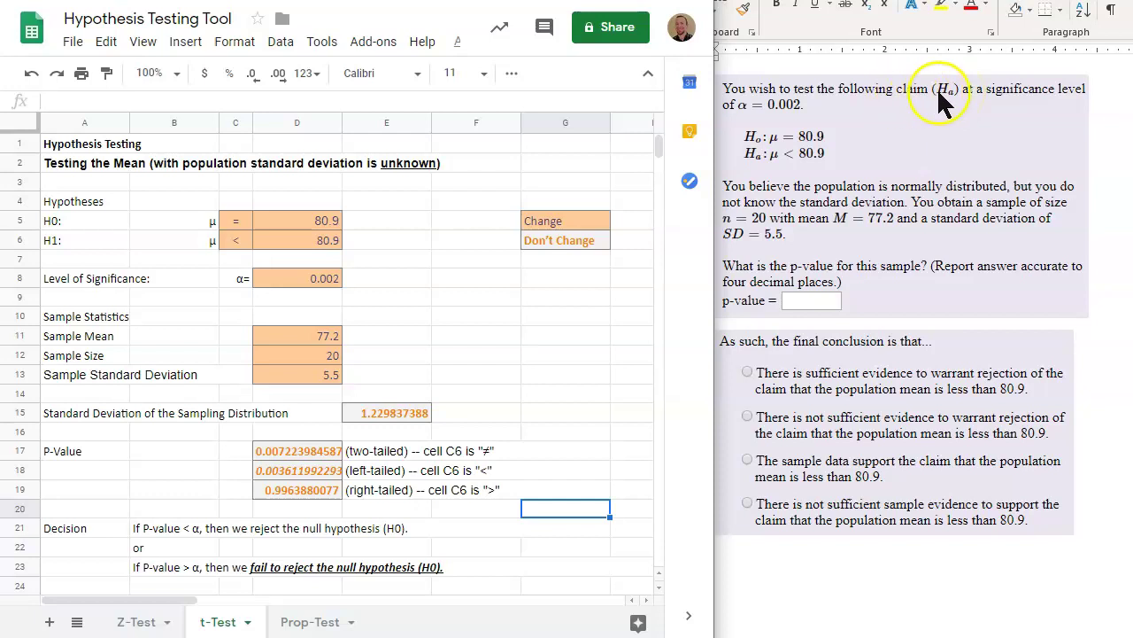
Mark the alternative hypothesis as the claim by entering "<- Claim" in E6
click(384, 240)
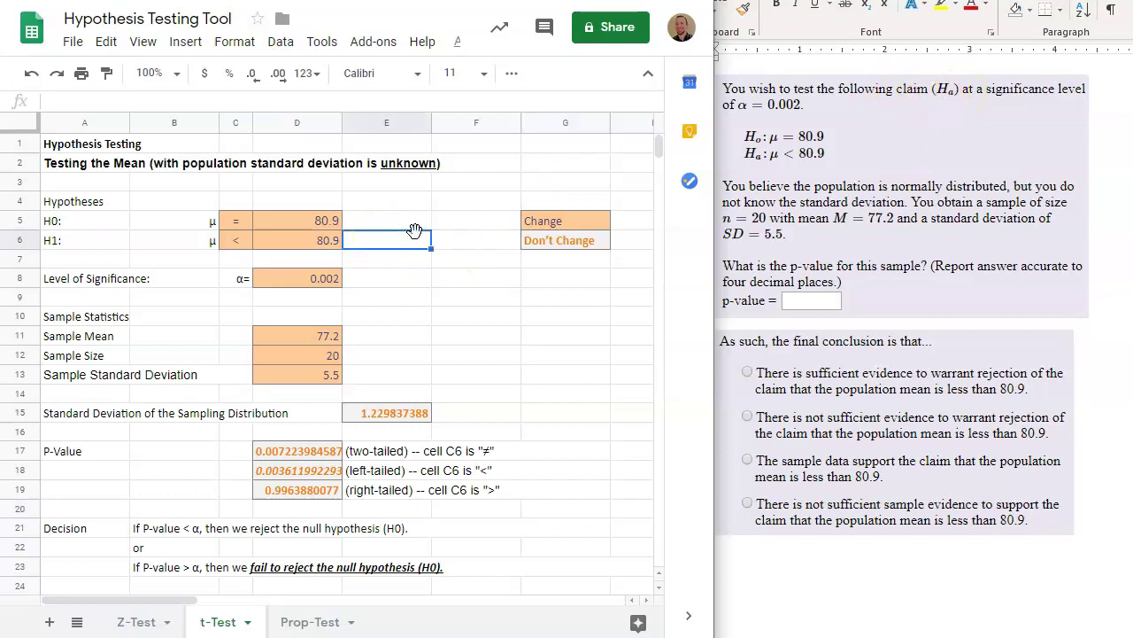
text(<- Claim)
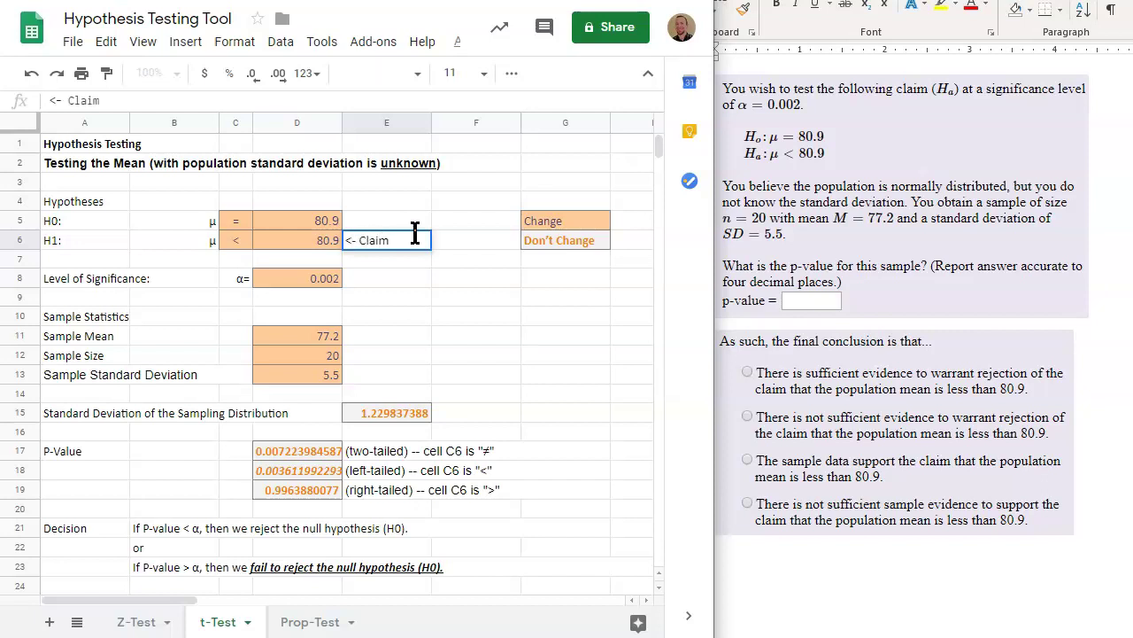
click(451, 282)
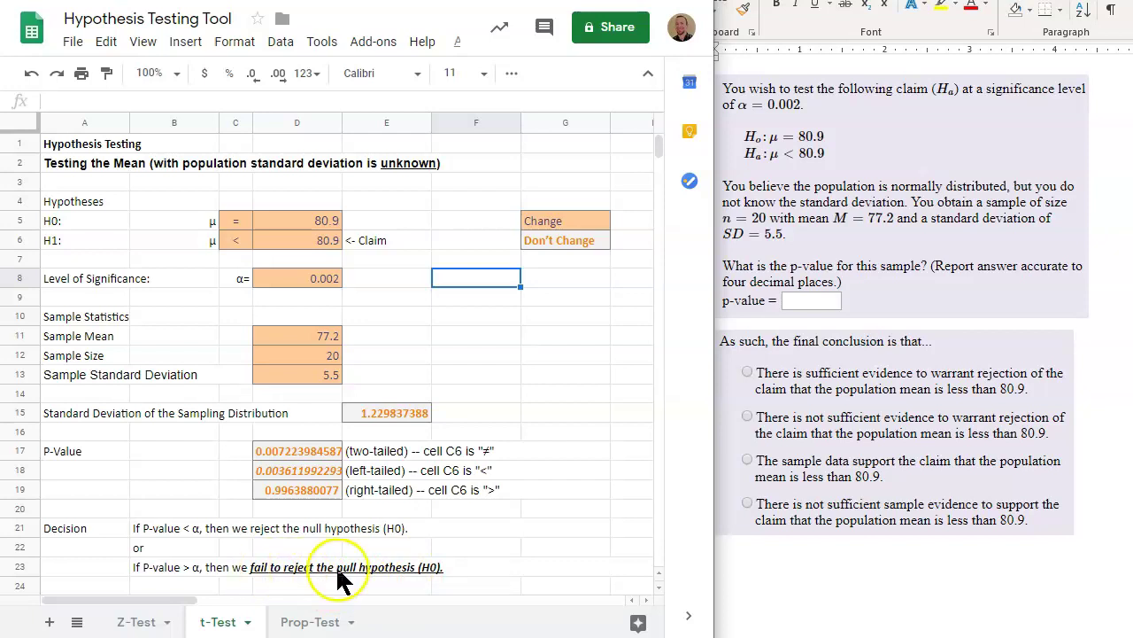
Note the test outcome beside the hypotheses: "<- Correct" for H0 in E5 and "<- not correct" for H1 in F6
click(374, 222)
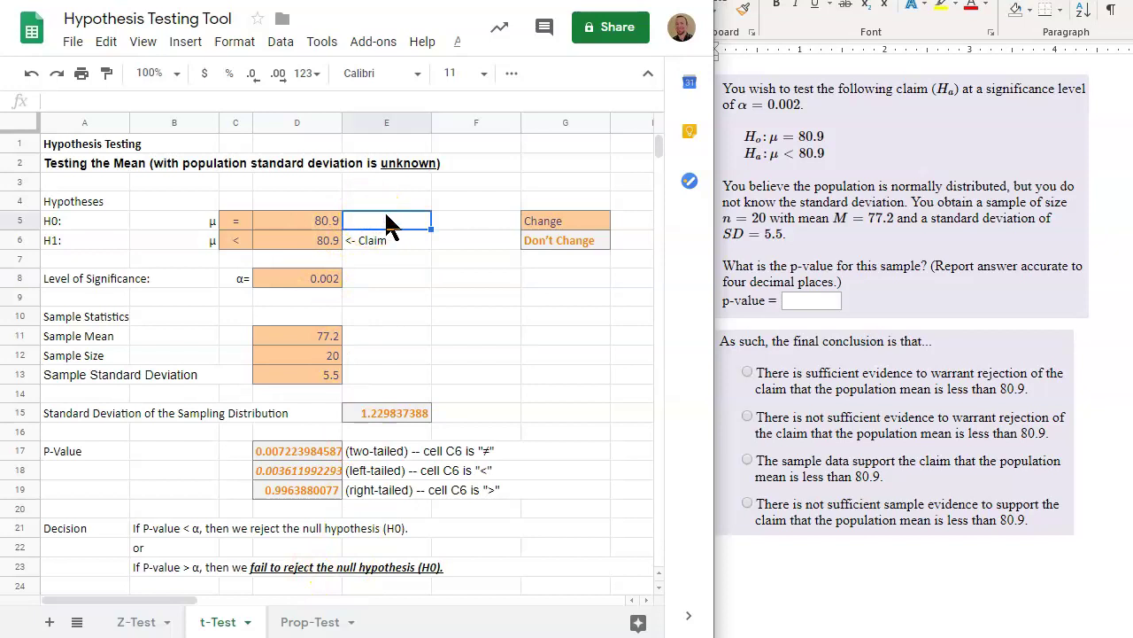
text(<- Correct)
click(449, 240)
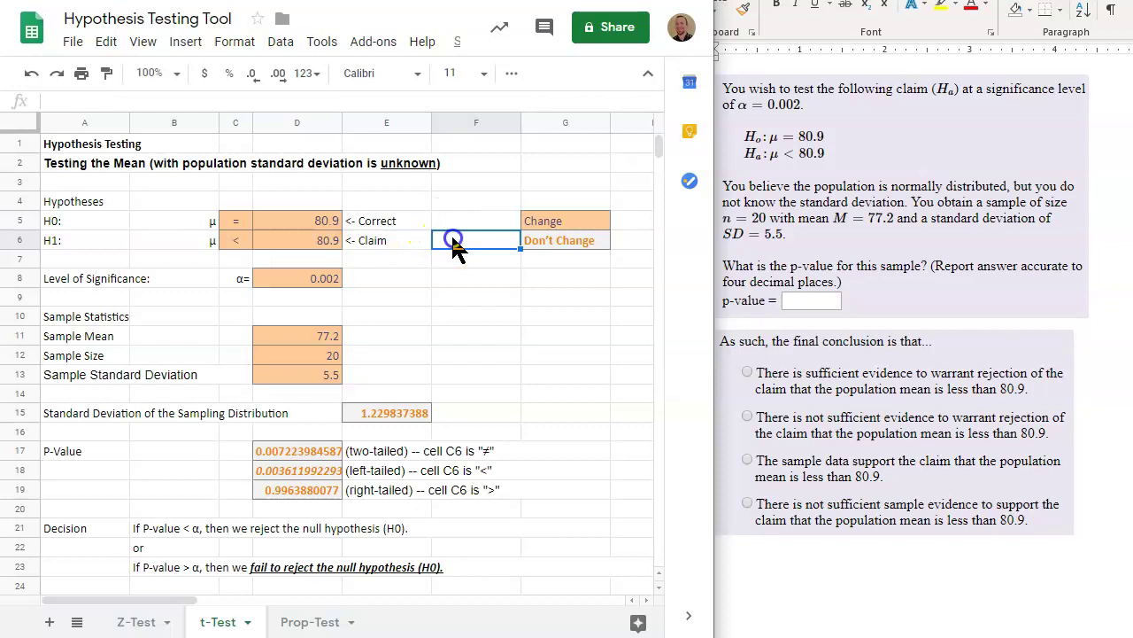
text(<- not correct)
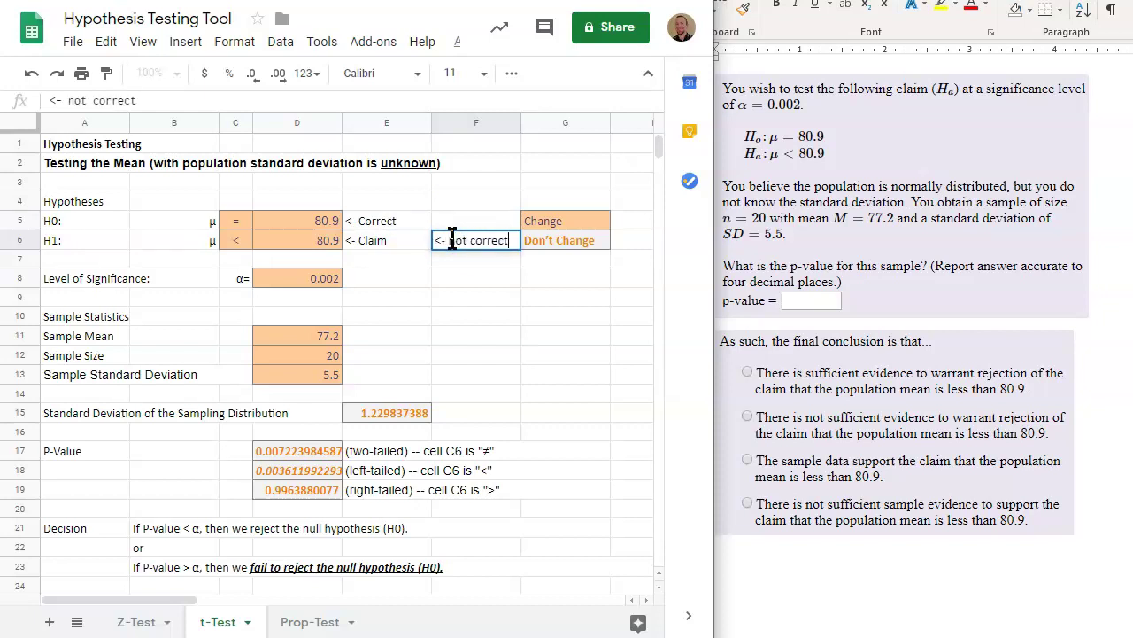
click(510, 338)
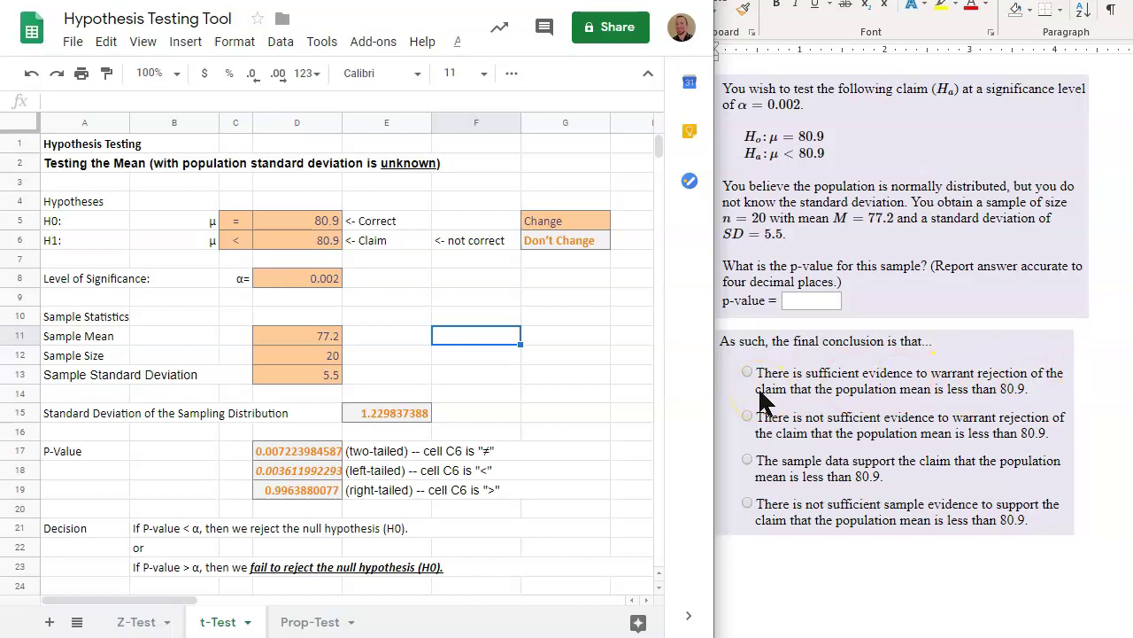
Compare the hypothesis notes and the row 23 decision rule with the final conclusion options in the Word problem
click(476, 240)
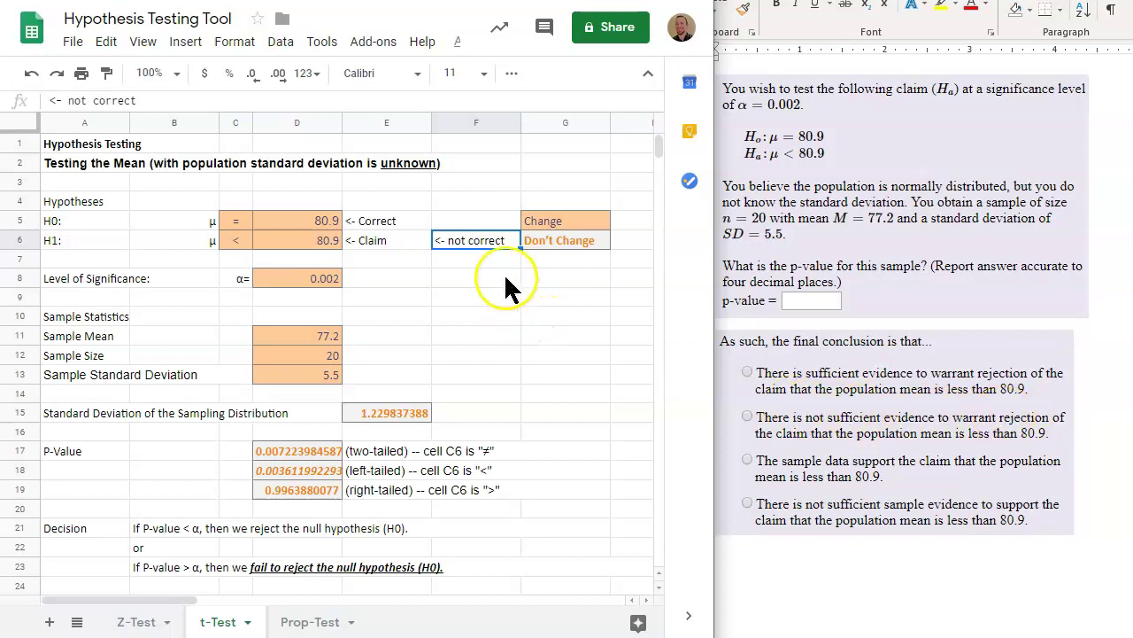
click(446, 244)
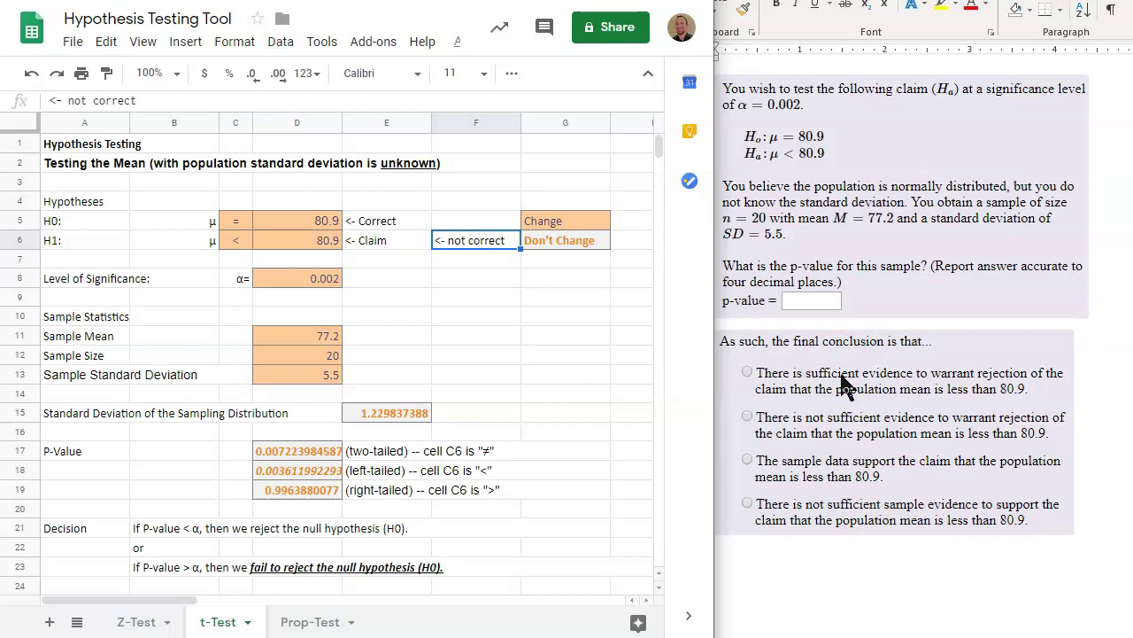
click(327, 575)
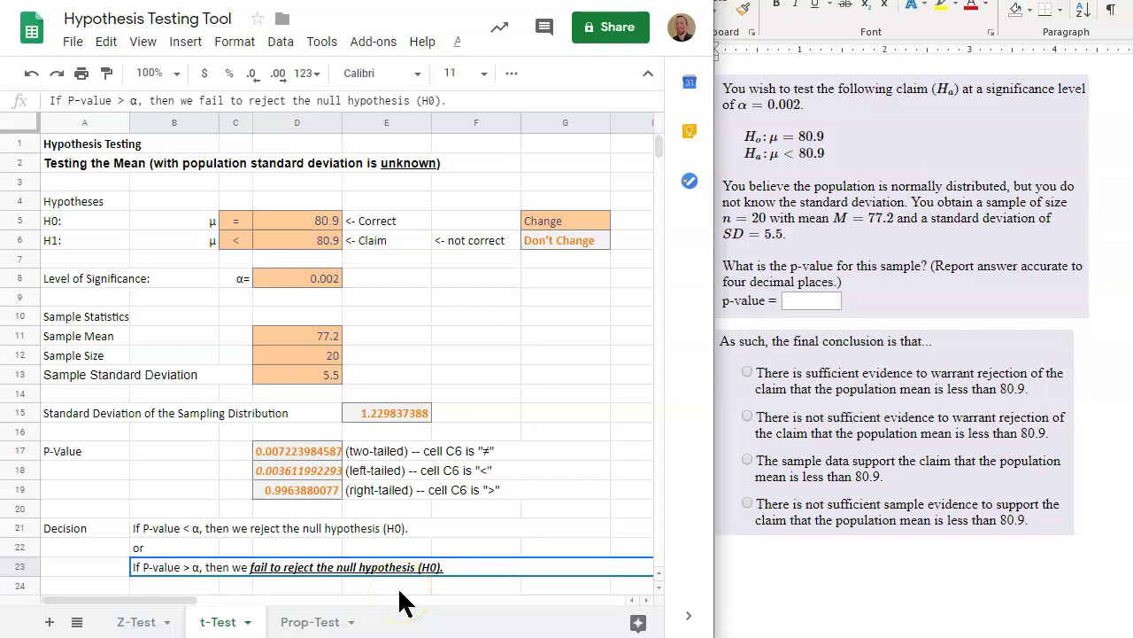
click(379, 248)
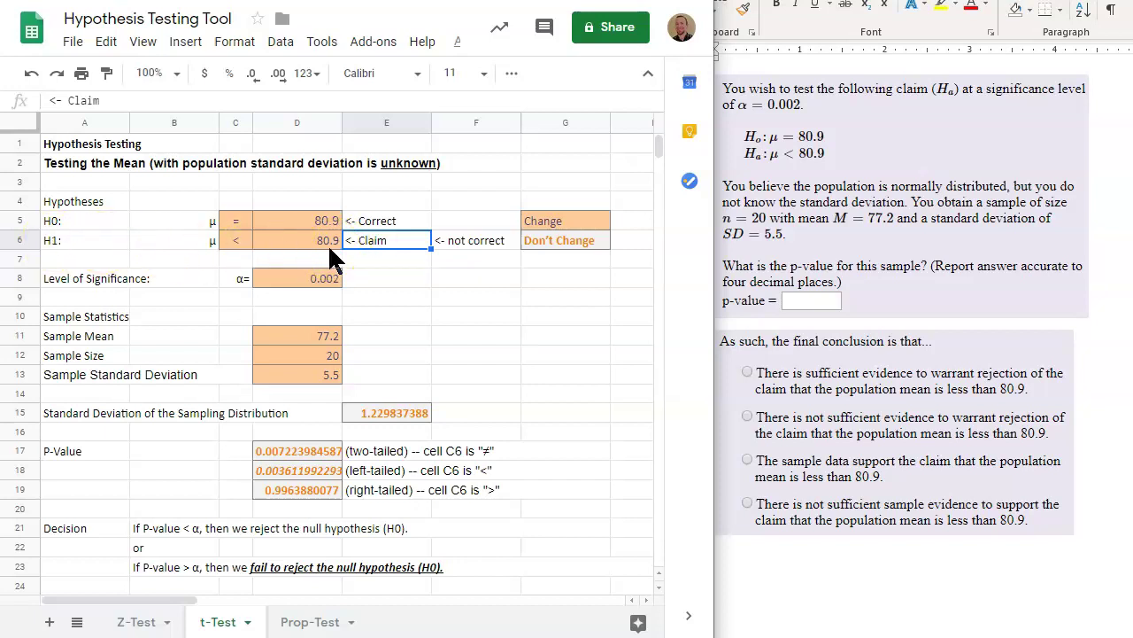
click(812, 379)
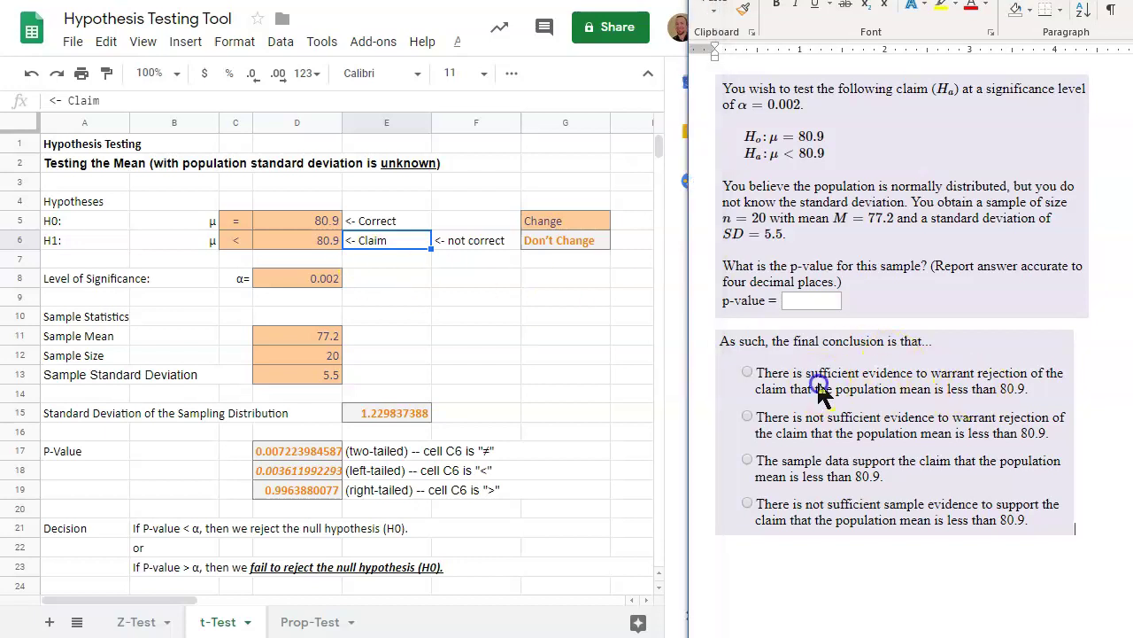